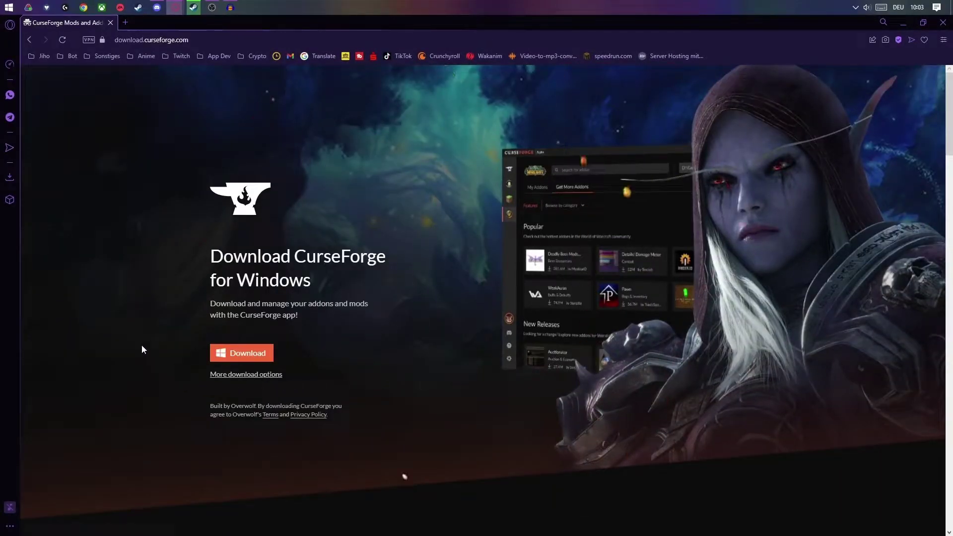
Step: Download the CurseForge Windows installer from download.curseforge.com and save the file
left_click(243, 353)
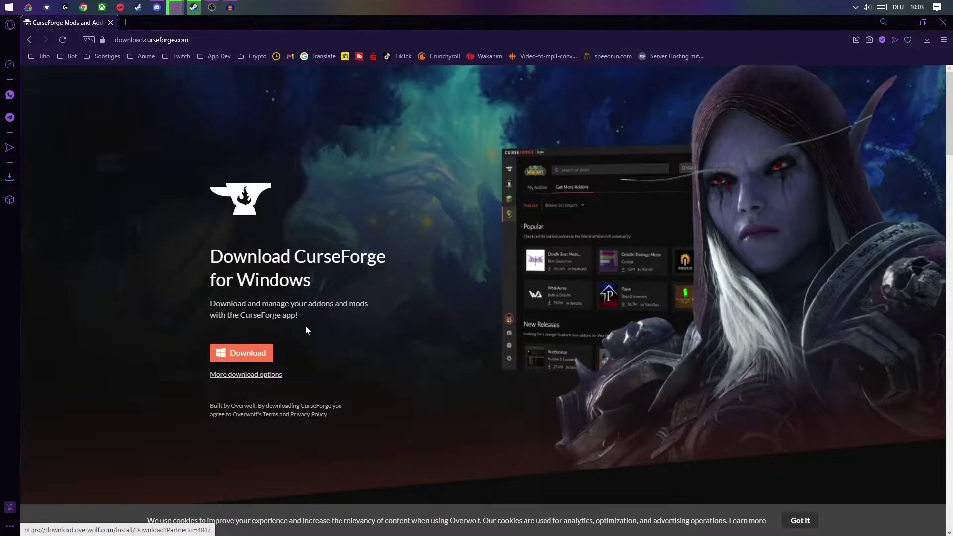
left_click(391, 265)
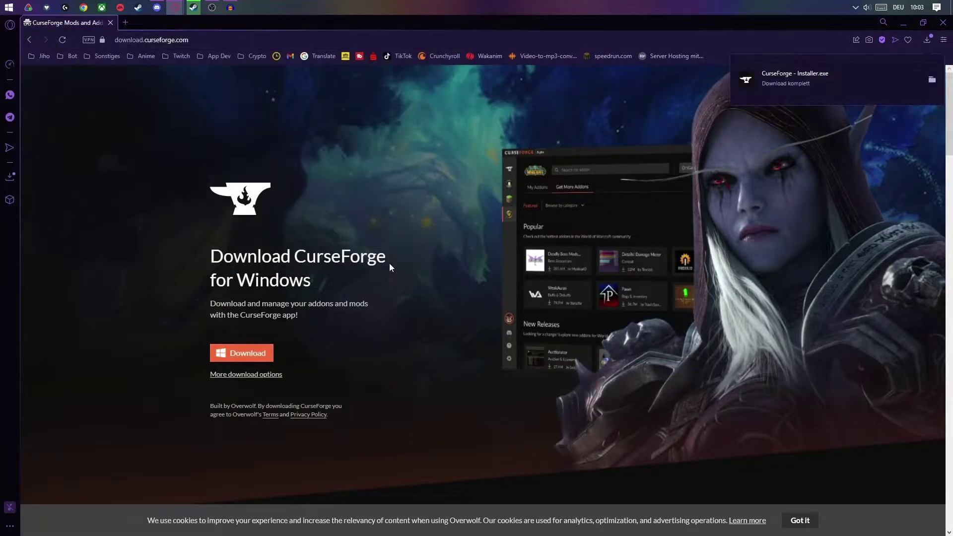
Step: Install CurseForge with Overwolf, accepting the terms and privacy consent, then launch CurseForge
left_click(905, 23)
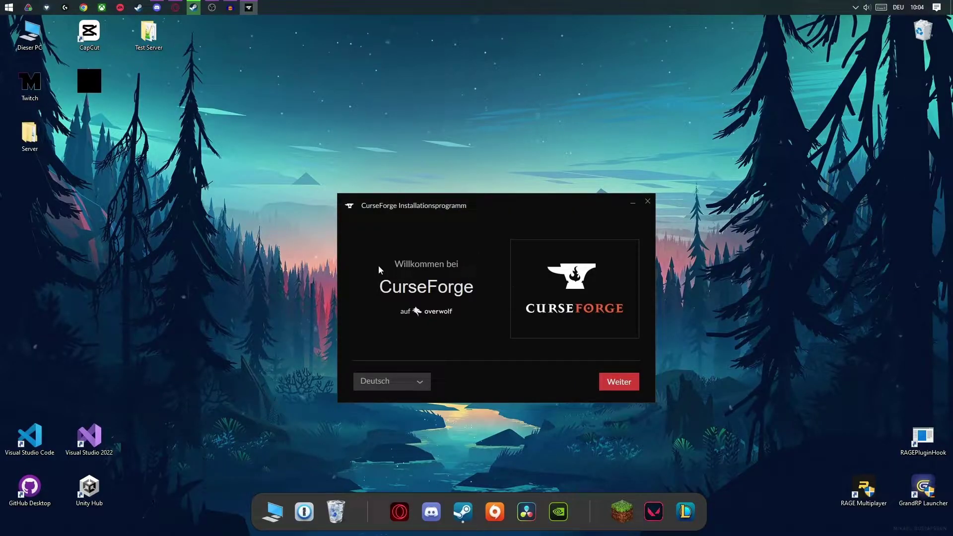
left_click(622, 381)
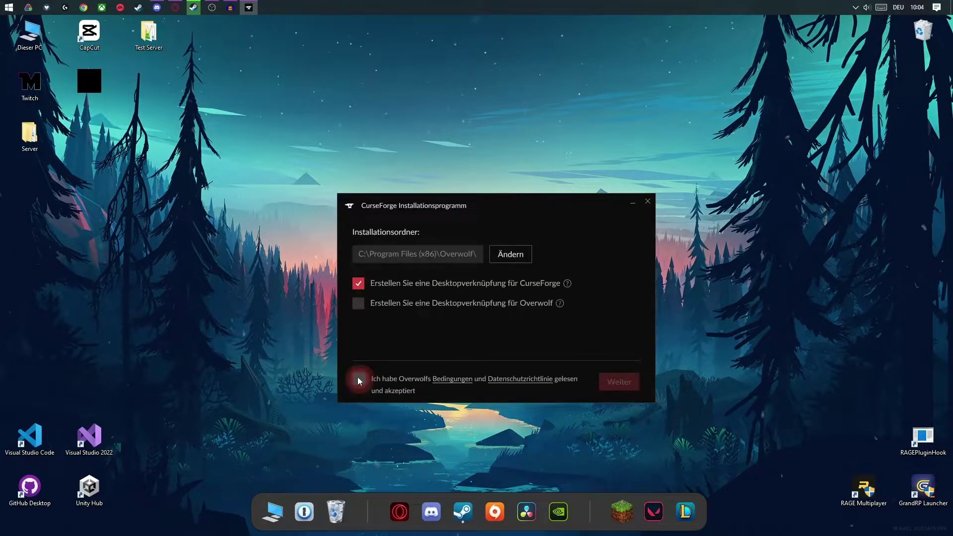
left_click(359, 380)
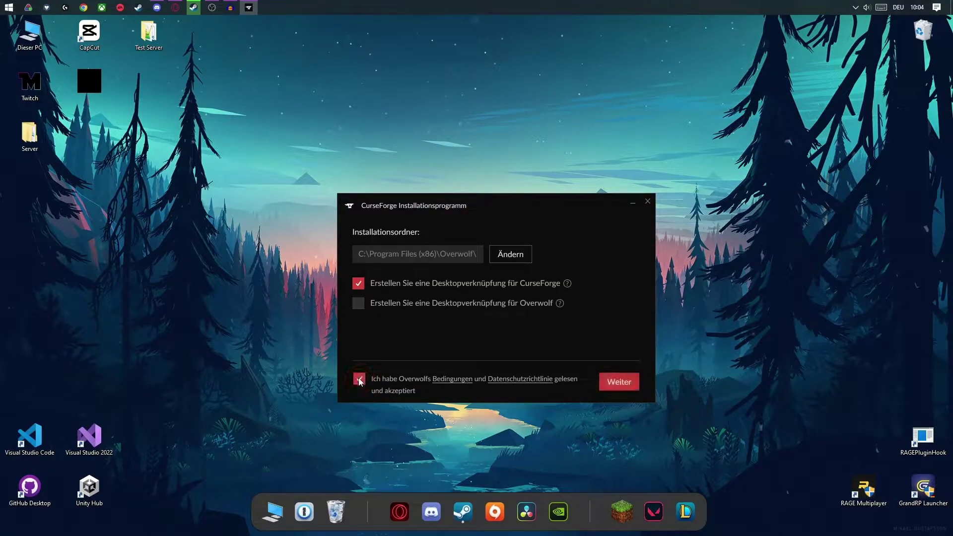
left_click(614, 385)
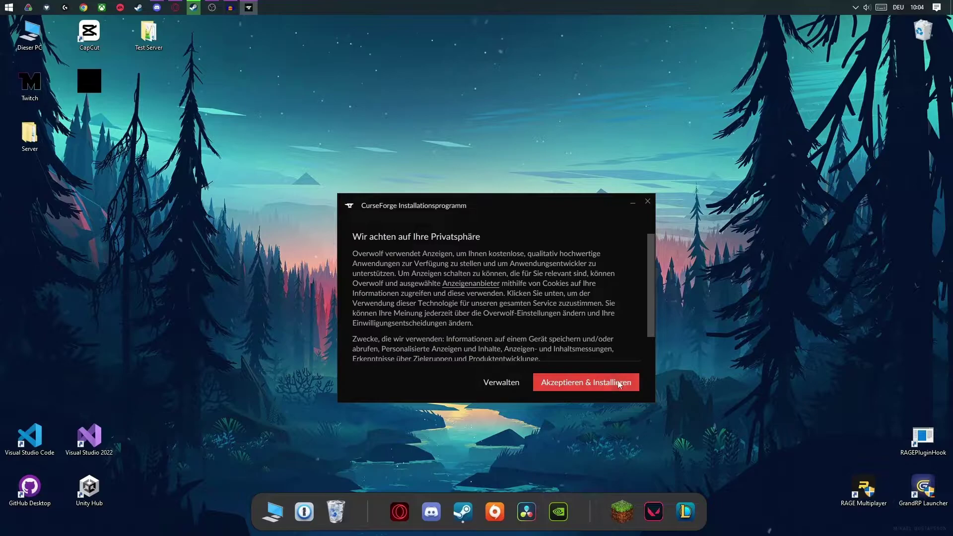
left_click(617, 385)
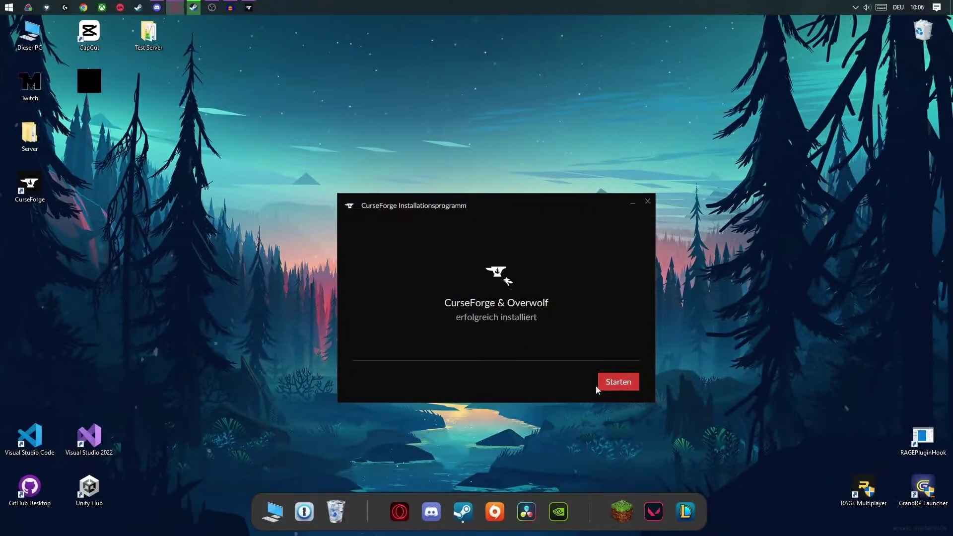
left_click(620, 382)
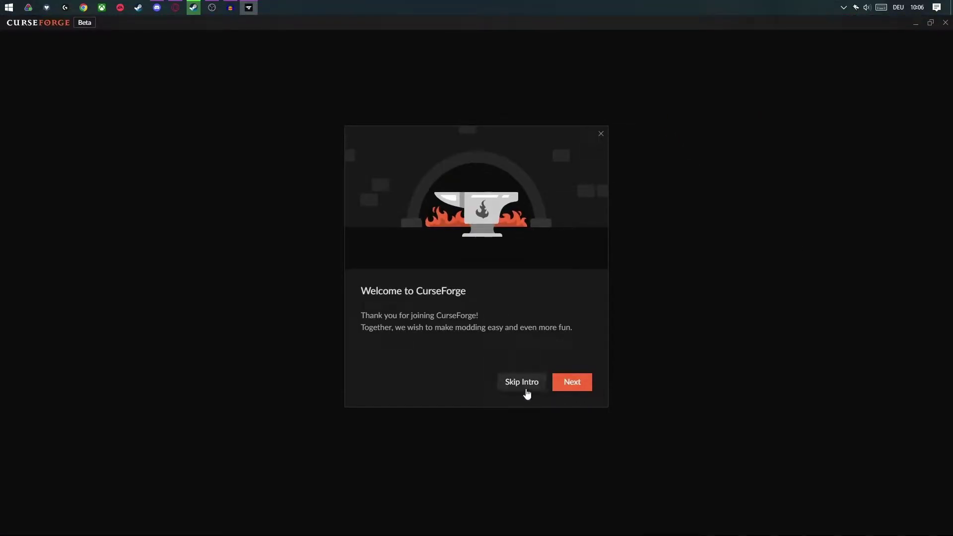
Step: Skip the CurseForge welcome intro and choose Minecraft as the game
left_click(521, 385)
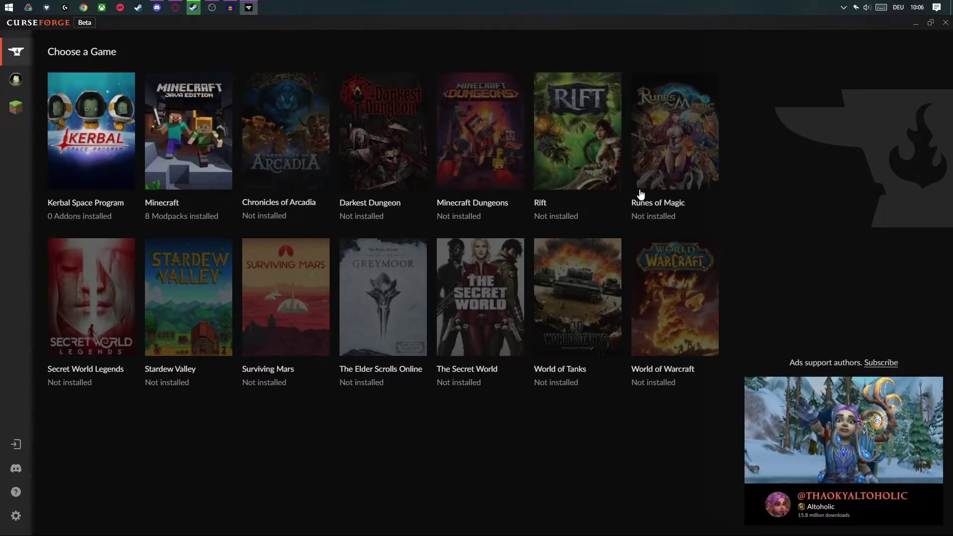
left_click(200, 152)
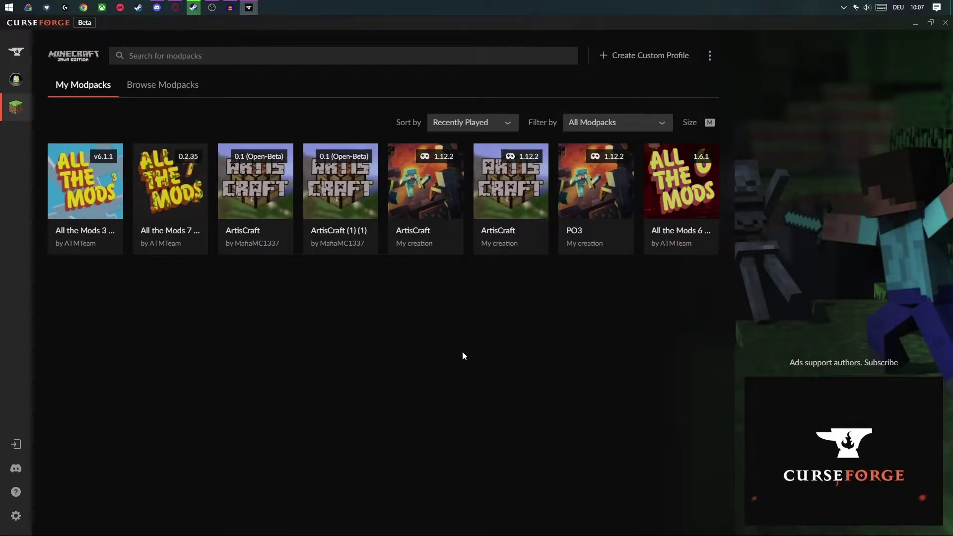
Step: Find All the Mods 8 - ATM8 under Browse Modpacks and install it
left_click(165, 86)
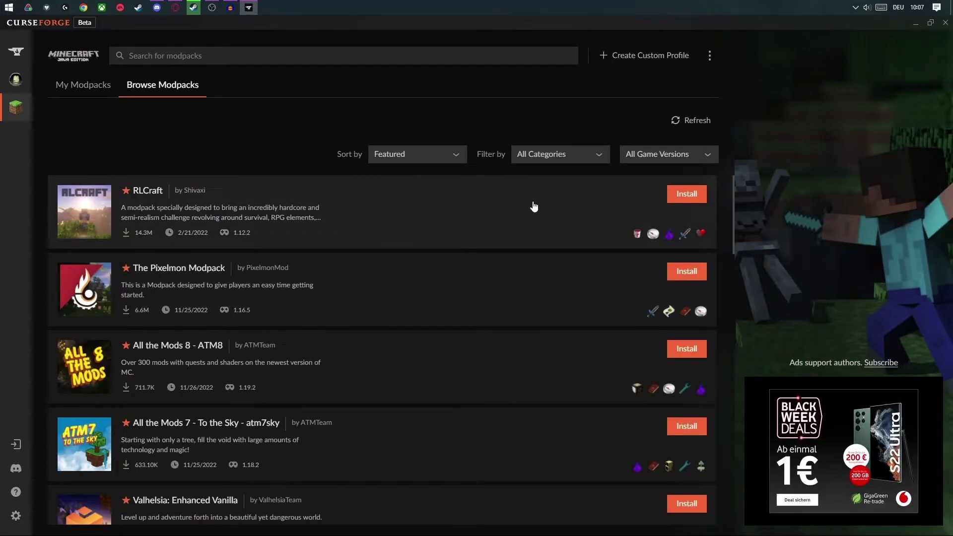
scroll(409, 366, "down", 2)
scroll(375, 358, "up", 2)
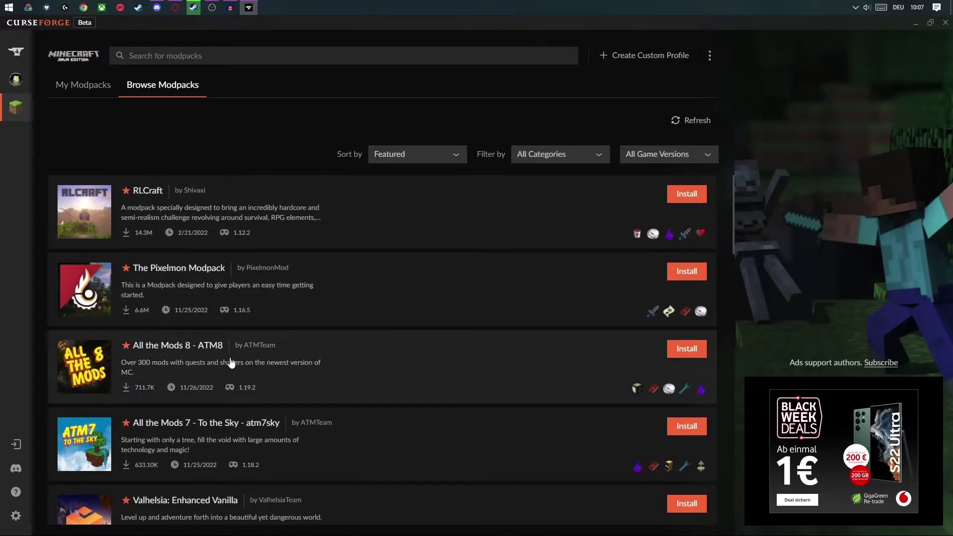
left_click(189, 352)
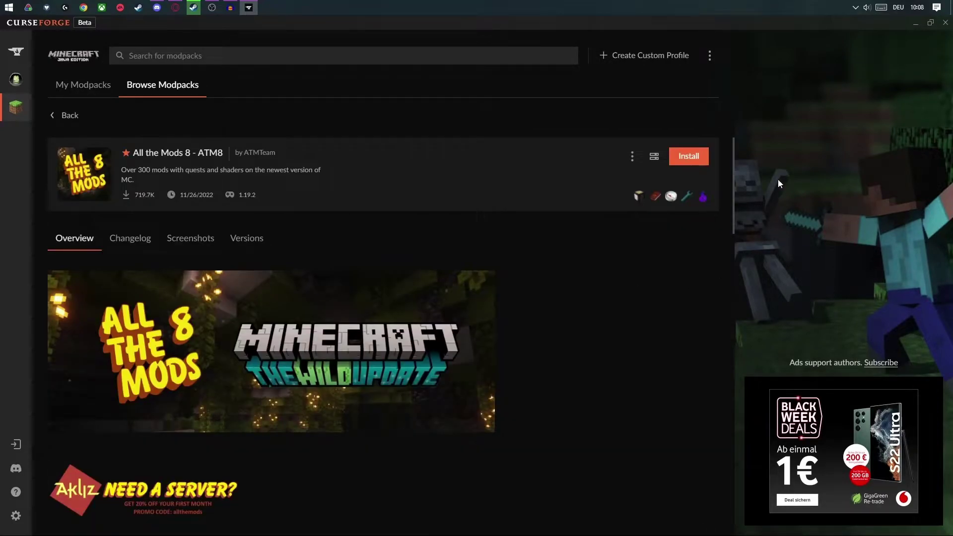
left_click(692, 160)
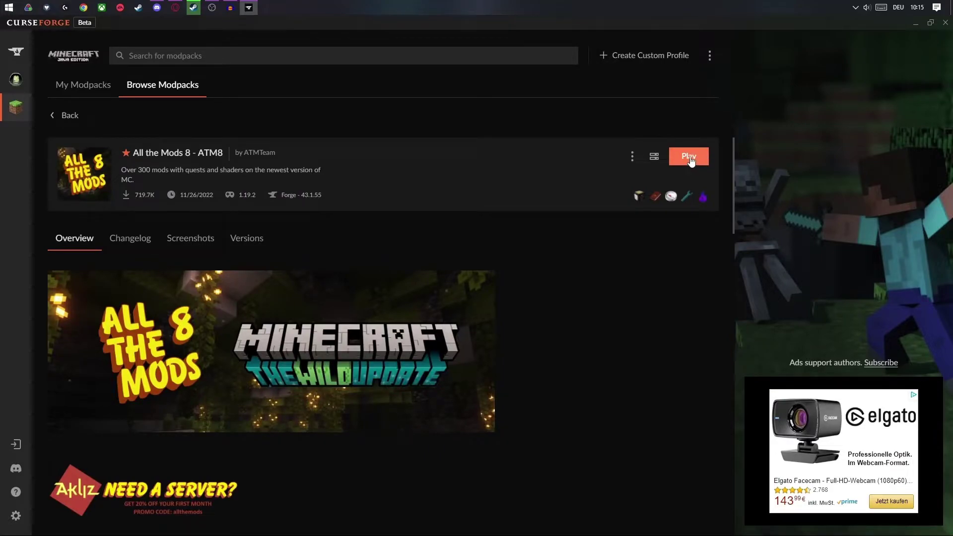
Step: Play the All the Mods 8 - ATM8 modpack from My Modpacks to open the Minecraft Launcher
left_click(75, 88)
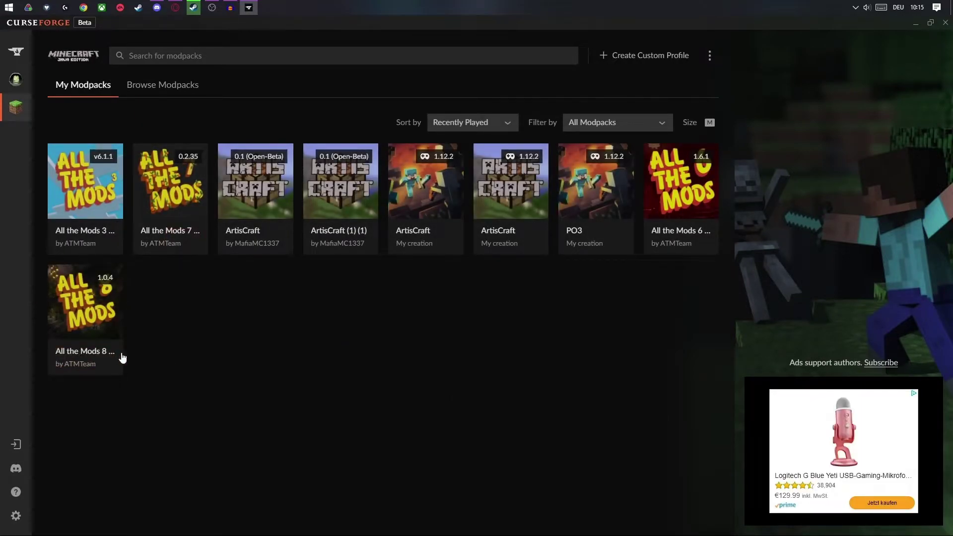
mouse_move(85, 313)
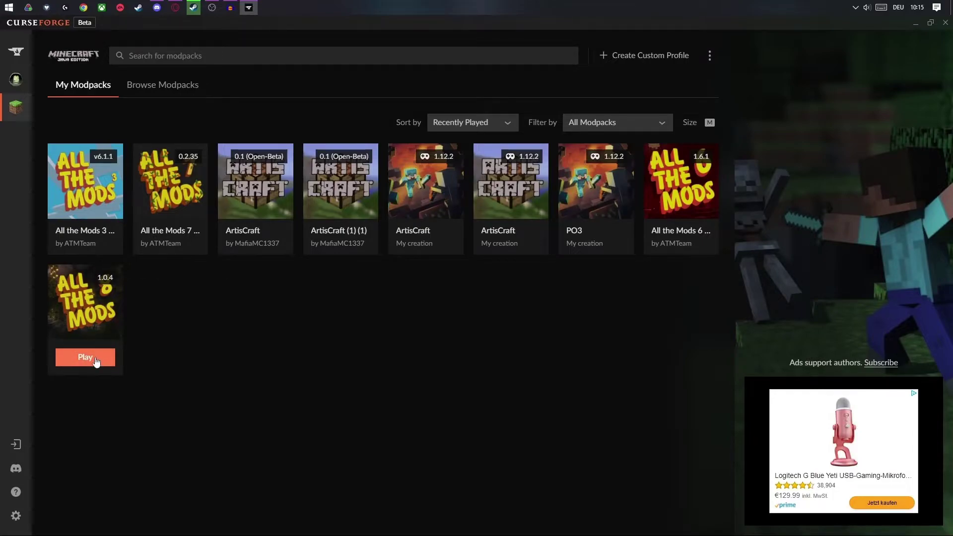
left_click(79, 320)
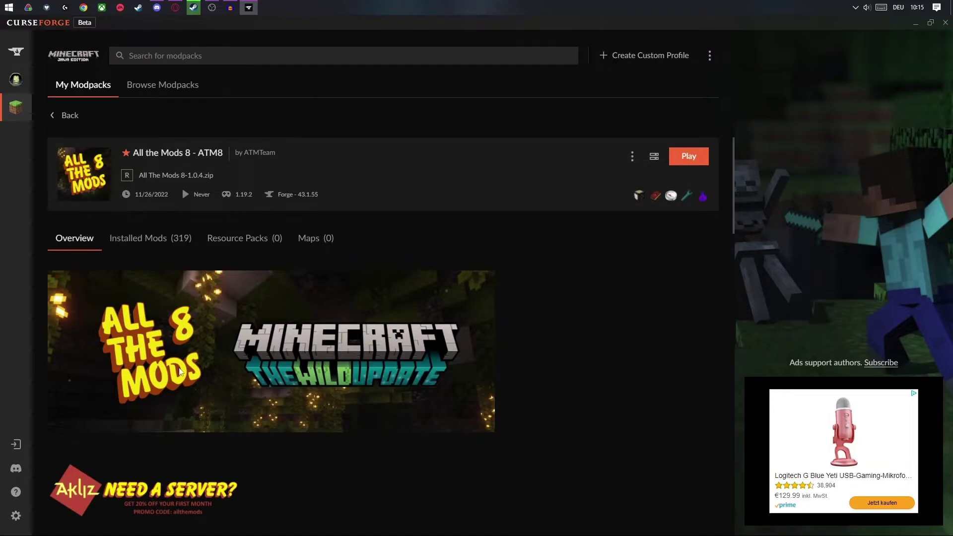
left_click(687, 158)
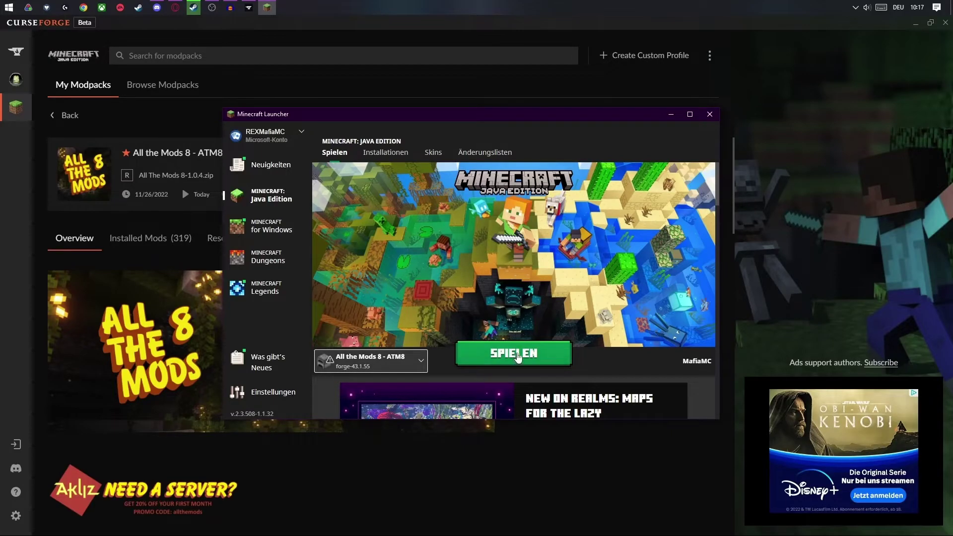
Step: Start the ATM8 profile in the Minecraft Launcher, accepting the modified-installation risk warning
left_click(517, 358)
left_click(352, 288)
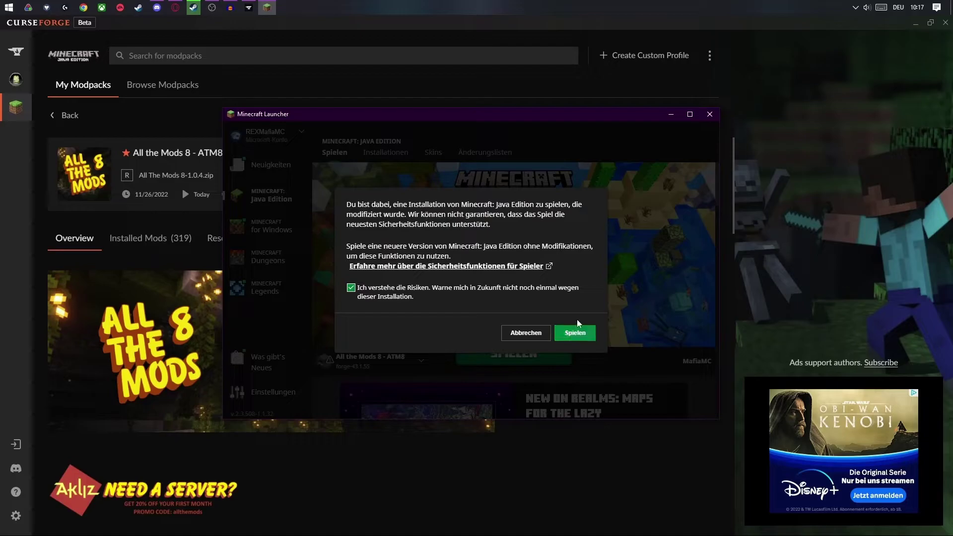
left_click(576, 333)
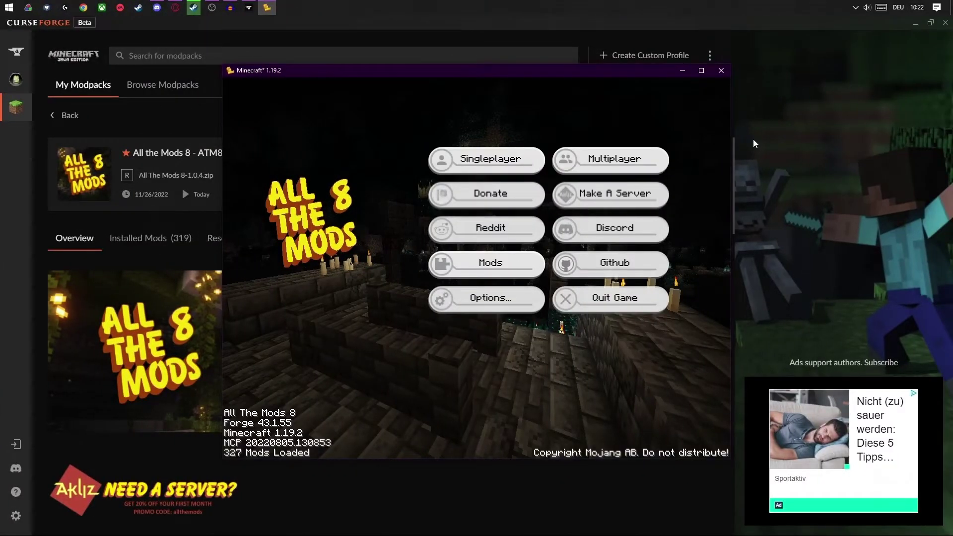
Step: Maximize Minecraft and create a Creative world 'New World', accepting the experimental-features warning
left_click(700, 71)
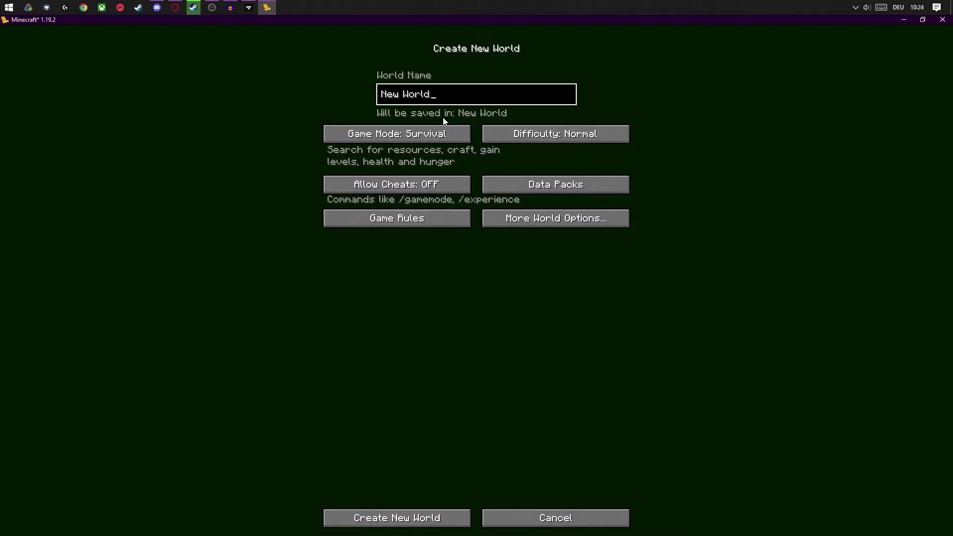
left_click(426, 139)
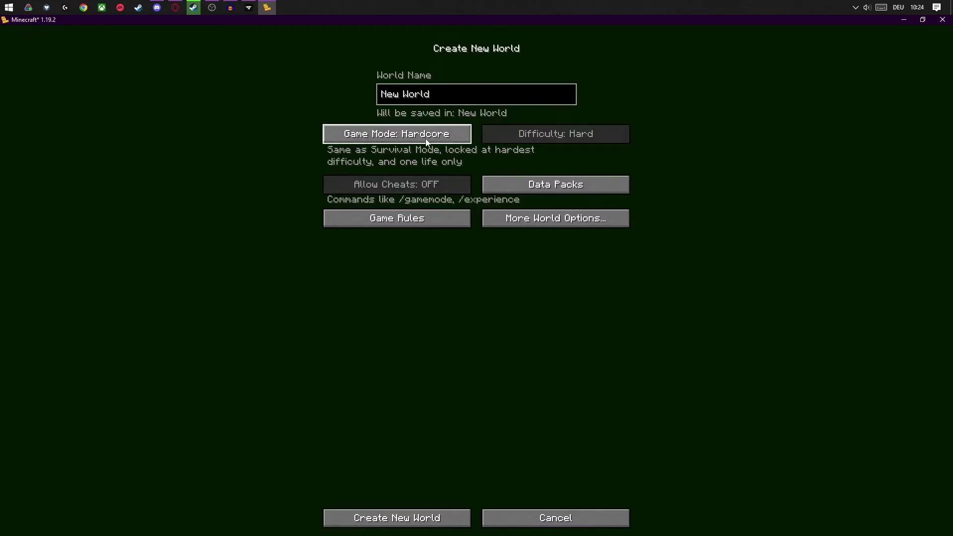
left_click(421, 525)
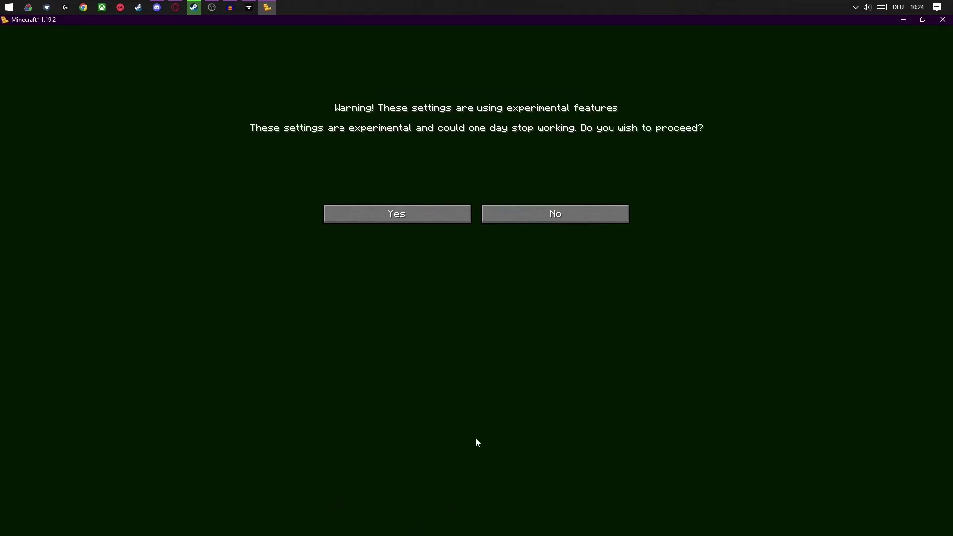
left_click(428, 218)
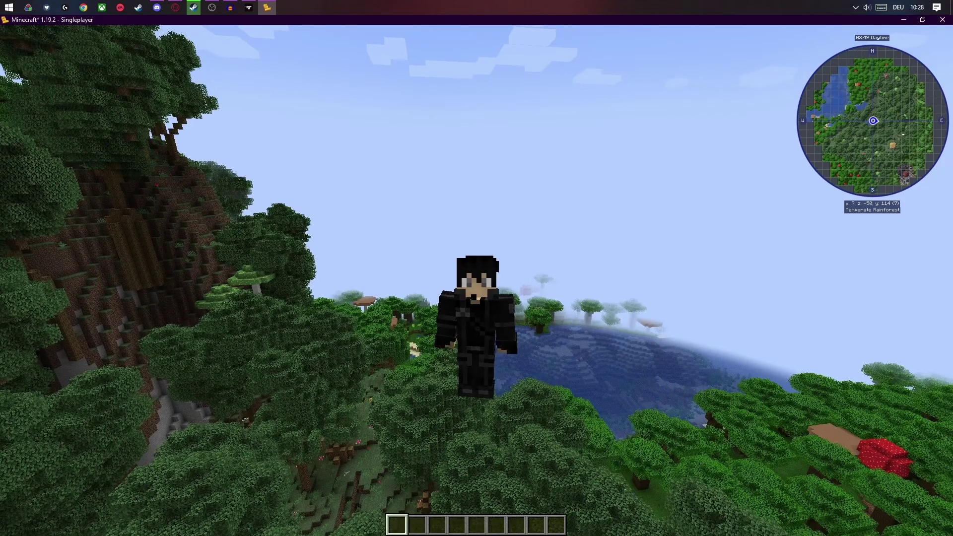